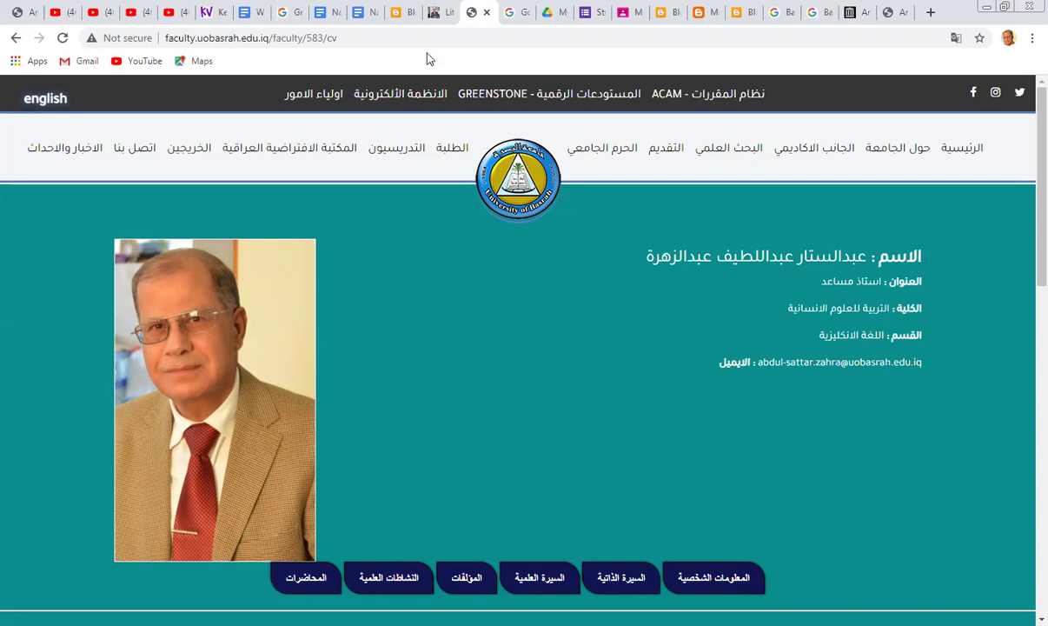
Switch to the Modern Drama Blogger tab showing the Arms and the Man, Act 1 post
left_click(706, 15)
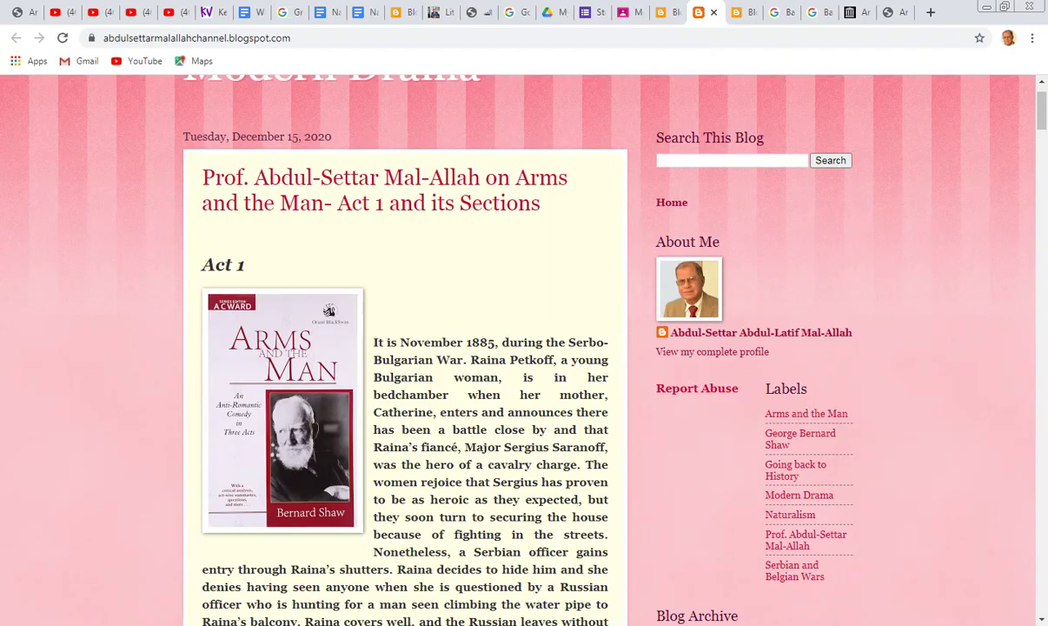
scroll(312, 435, "down", 5)
scroll(311, 434, "down", 3)
scroll(318, 428, "down", 5)
scroll(317, 427, "down", 5)
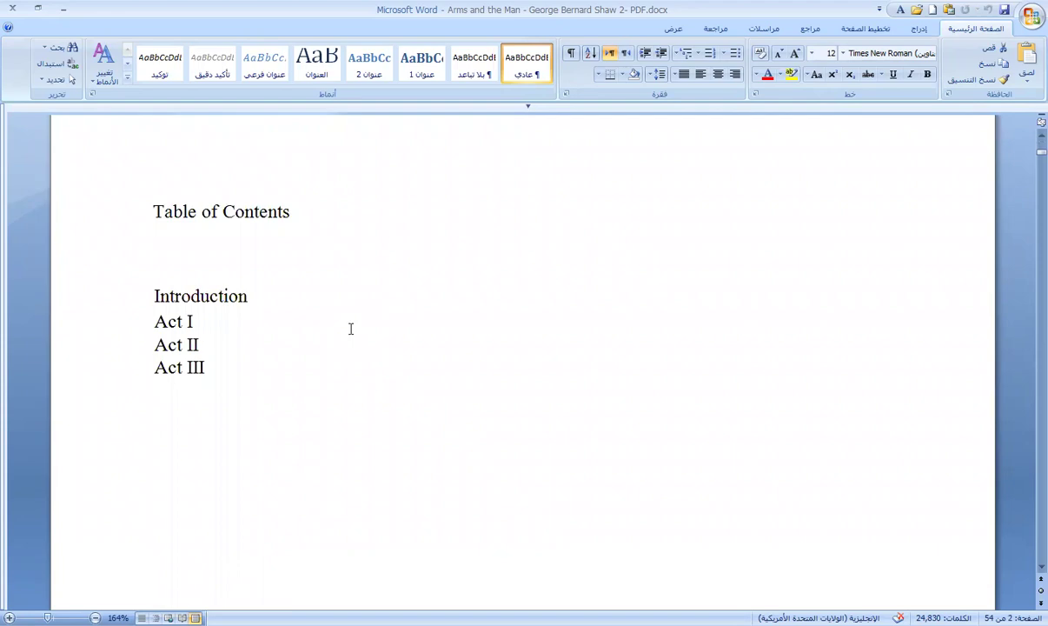
scroll(353, 328, "down", 3)
scroll(349, 353, "down", 5)
scroll(346, 365, "down", 5)
scroll(344, 363, "down", 2)
scroll(345, 363, "down", 5)
scroll(346, 363, "down", 5)
scroll(347, 364, "down", 5)
scroll(347, 364, "down", 5)
scroll(349, 367, "down", 5)
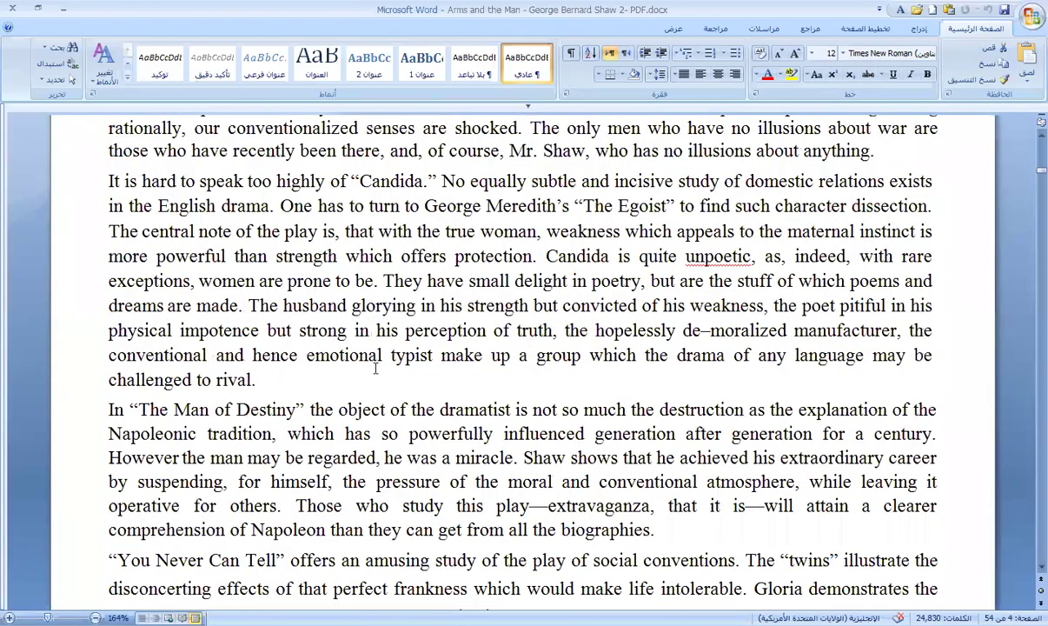
Place the cursor in the Candida paragraph of the Word document's introduction
left_click(386, 365)
scroll(386, 365, "down", 1)
scroll(383, 348, "down", 3)
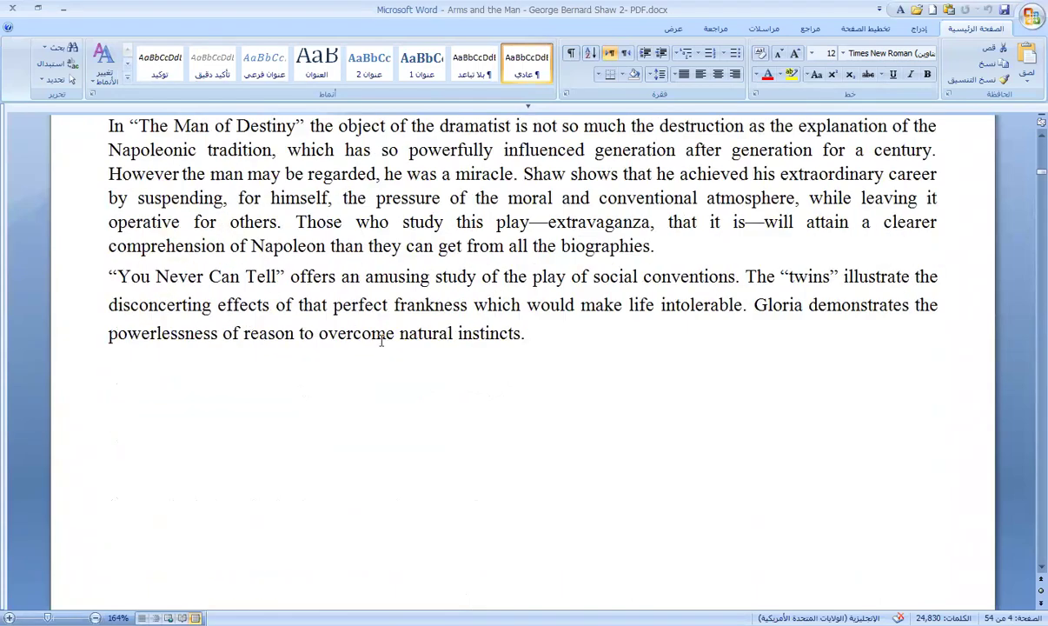
scroll(395, 340, "down", 2)
scroll(400, 339, "down", 4)
scroll(402, 342, "down", 6)
scroll(391, 378, "down", 5)
scroll(386, 382, "down", 6)
scroll(388, 381, "down", 1)
scroll(390, 380, "down", 4)
scroll(391, 378, "up", 2)
scroll(391, 378, "up", 1)
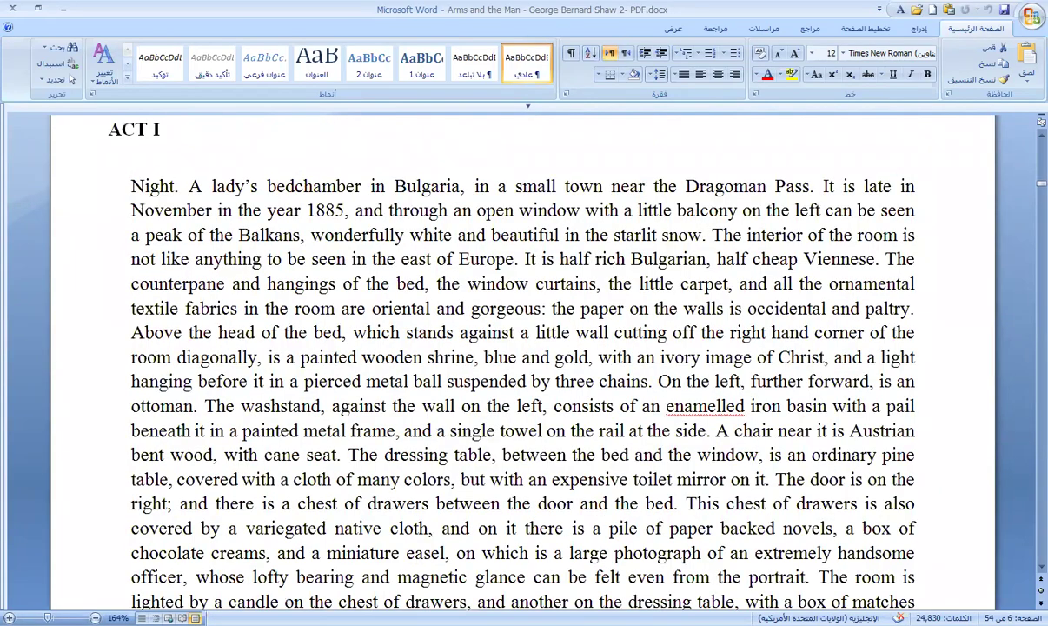
key("alt+Tab")
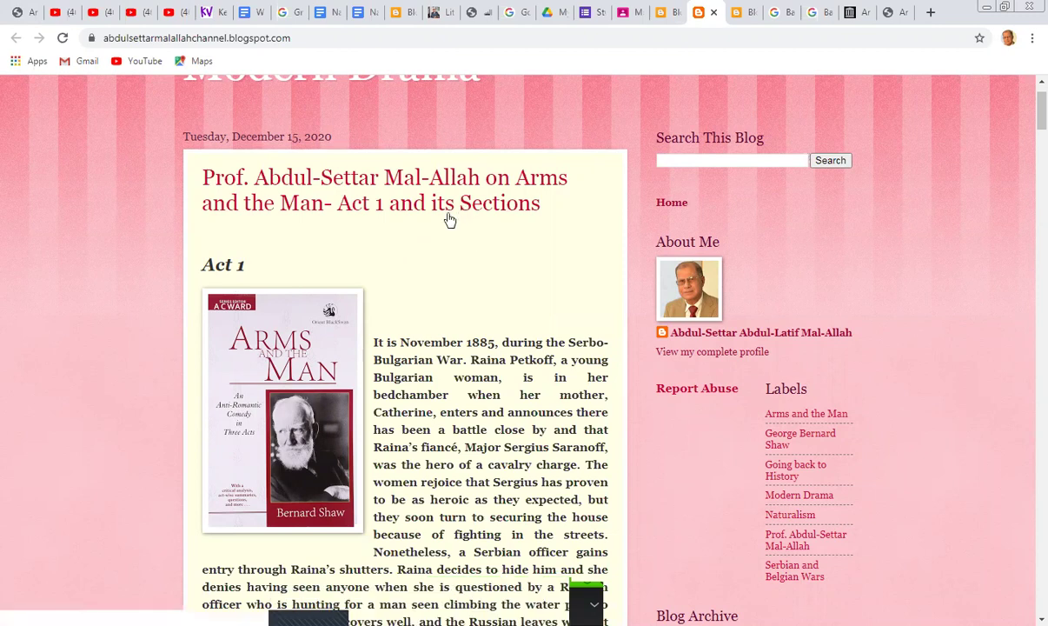
scroll(413, 337, "down", 1)
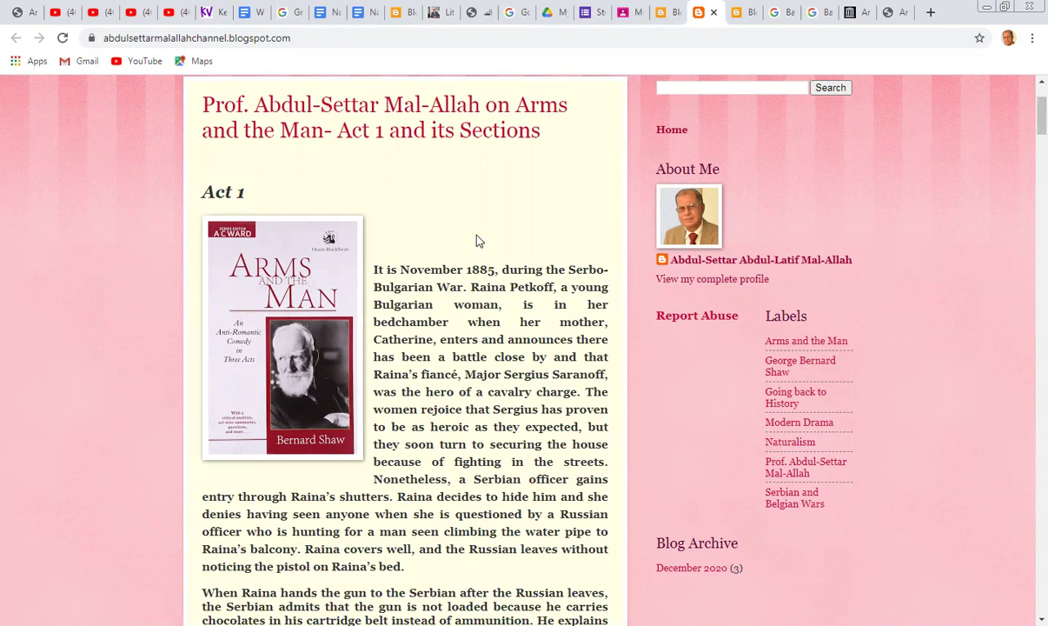
scroll(487, 245, "down", 1)
scroll(488, 245, "down", 1)
scroll(488, 245, "down", 1)
scroll(488, 245, "down", 1)
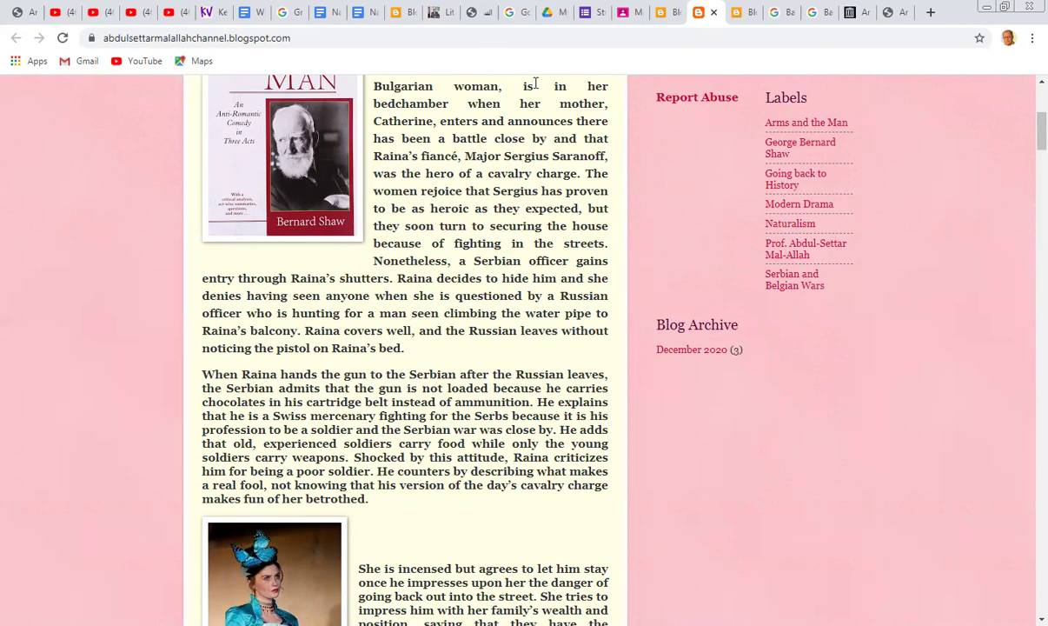
scroll(574, 272, "down", 1)
scroll(574, 272, "down", 2)
scroll(574, 272, "down", 2)
scroll(587, 272, "down", 1)
scroll(588, 272, "down", 1)
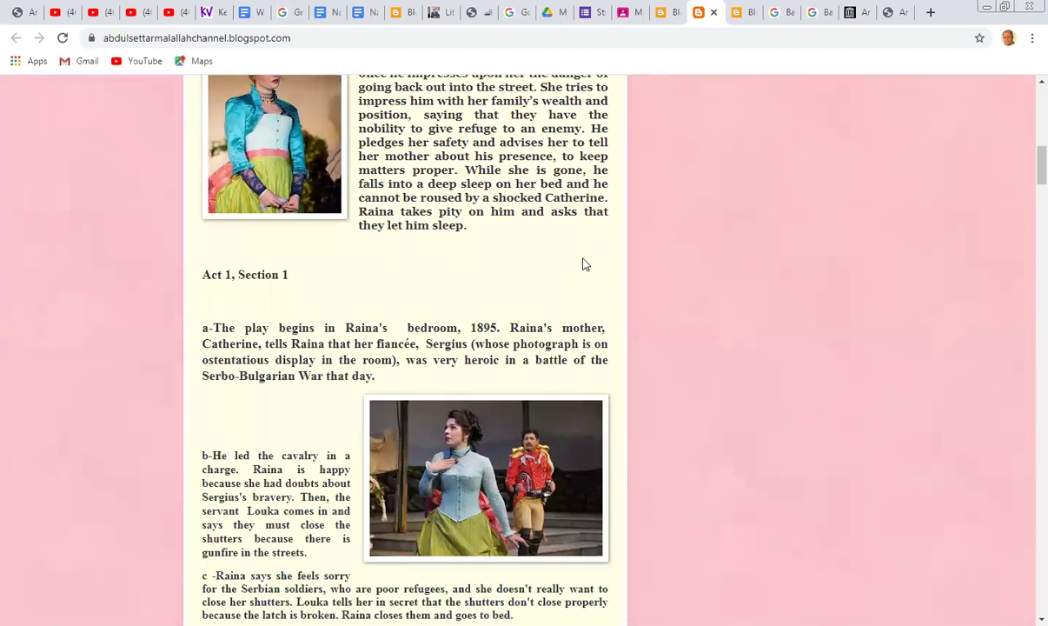
scroll(556, 286, "down", 1)
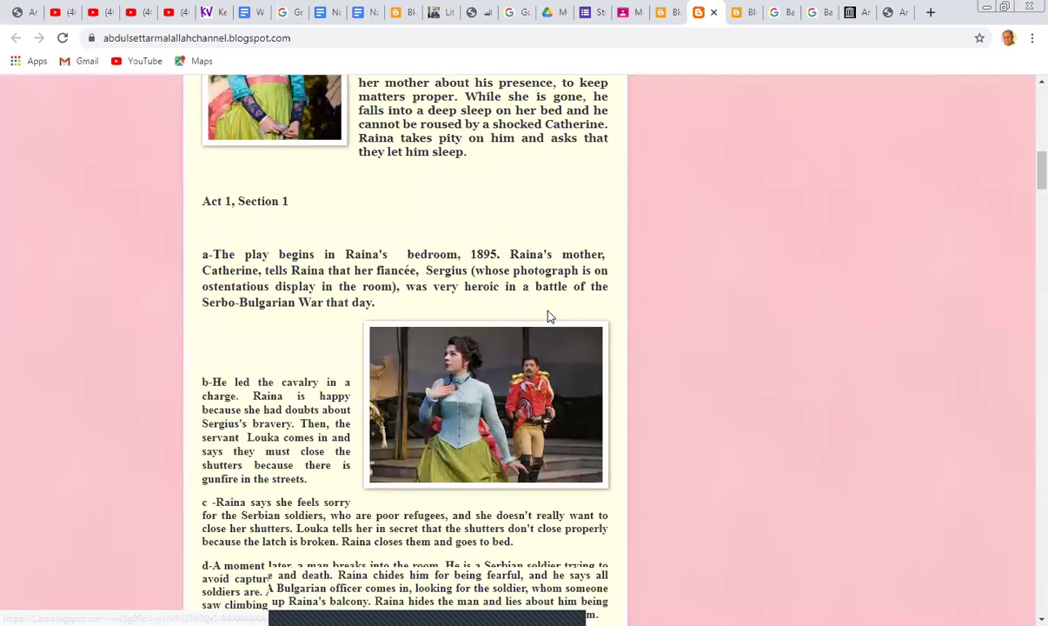
scroll(549, 318, "down", 2)
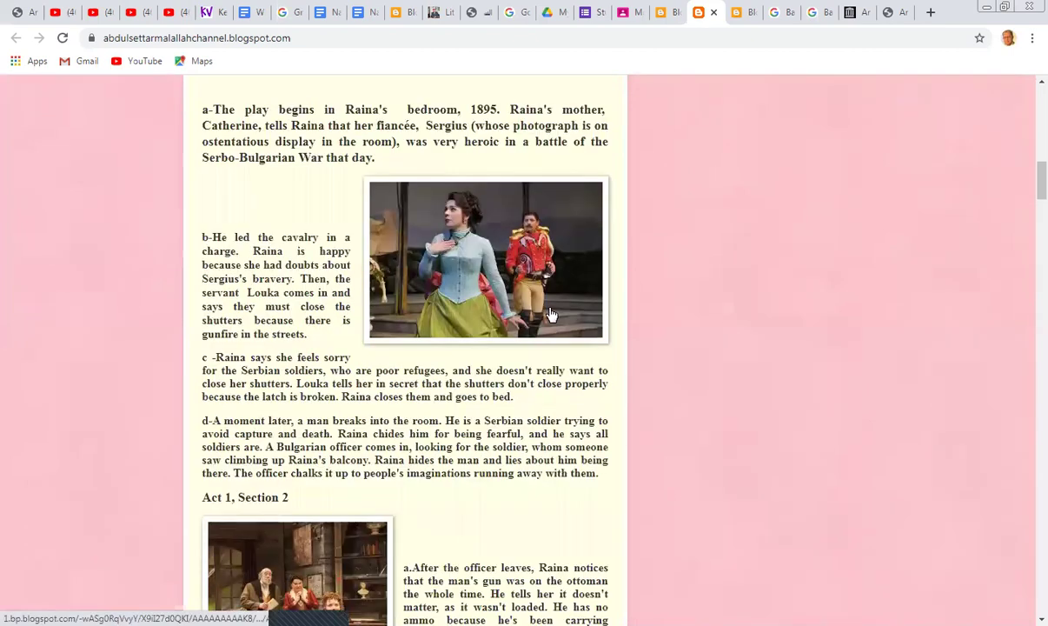
scroll(551, 313, "down", 1)
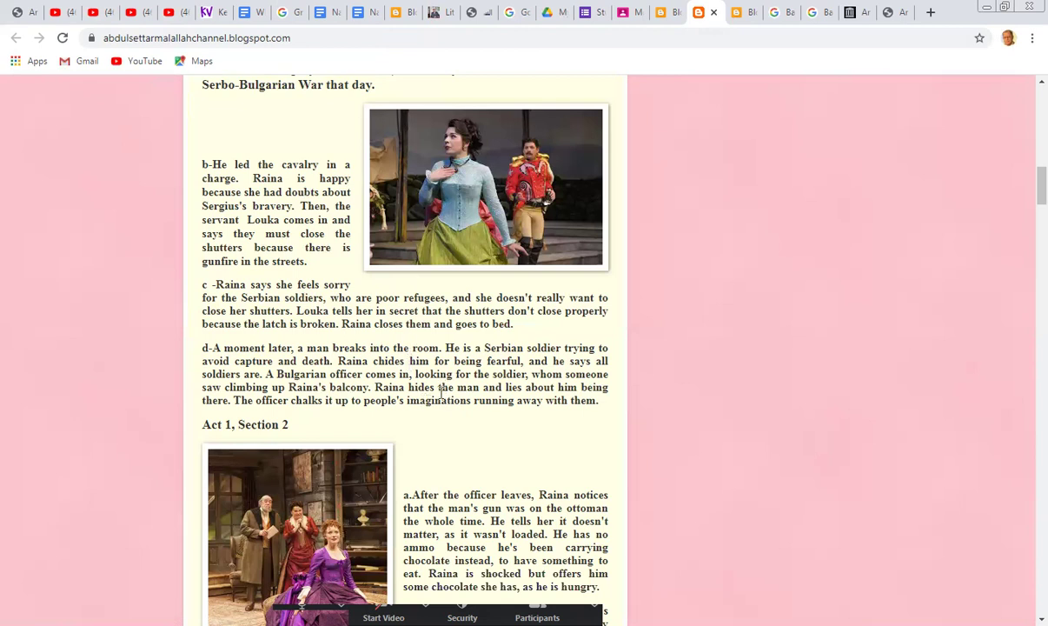
scroll(442, 386, "down", 1)
scroll(443, 402, "down", 2)
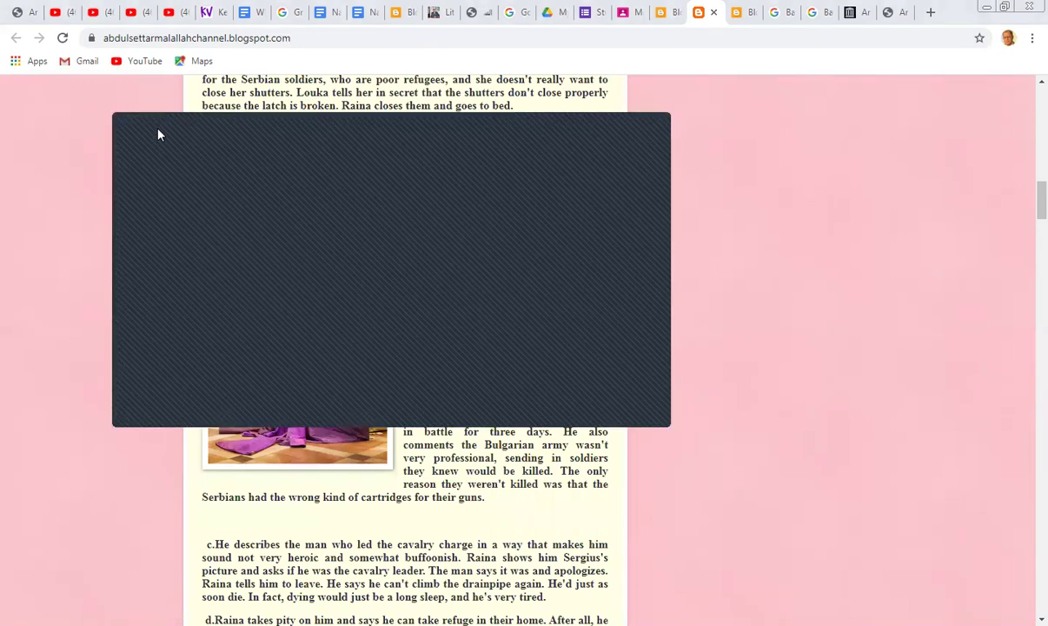
Bring the George Bernard Shaw.docx Word window in front of the blog post
key("alt+Tab")
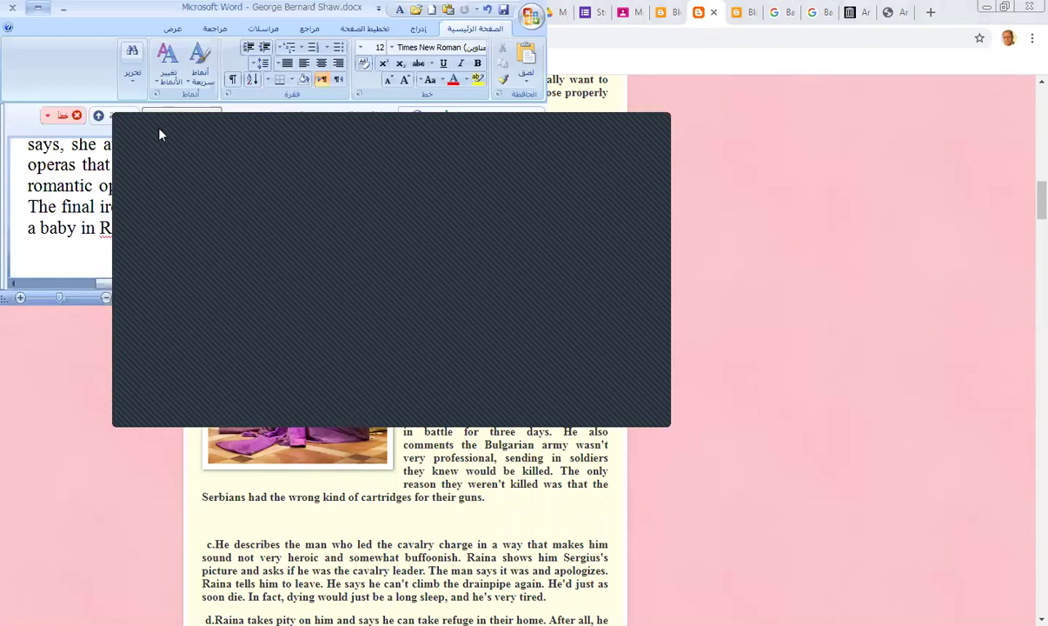